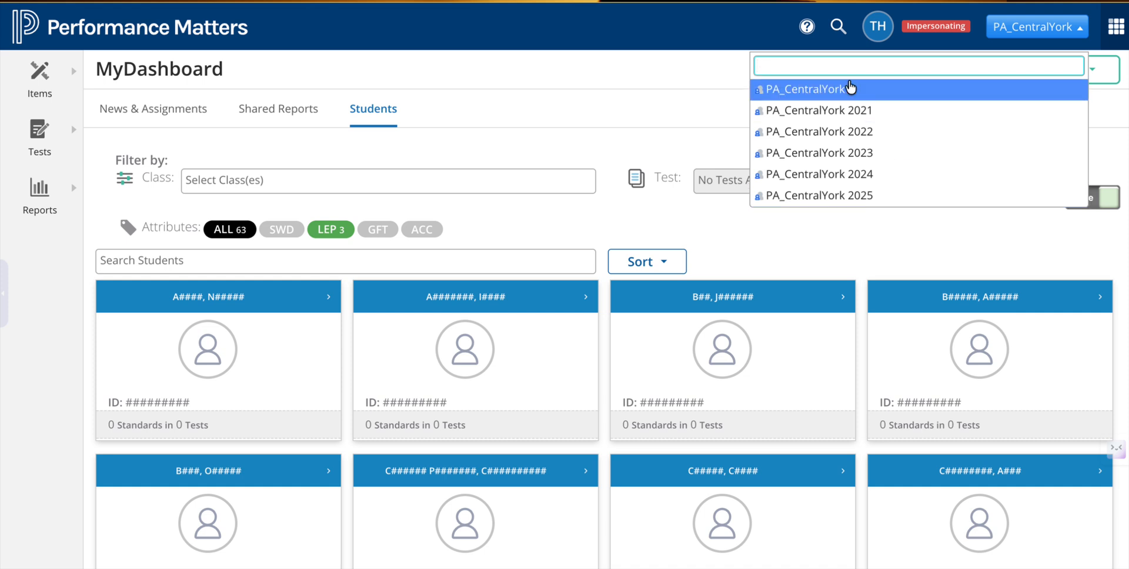
Step: Filter the student cards by the LANG ARTS 7A - 22125-001-1 class, and remove that class filter again
{"action": "left_click", "coordinate": [1025, 34]}
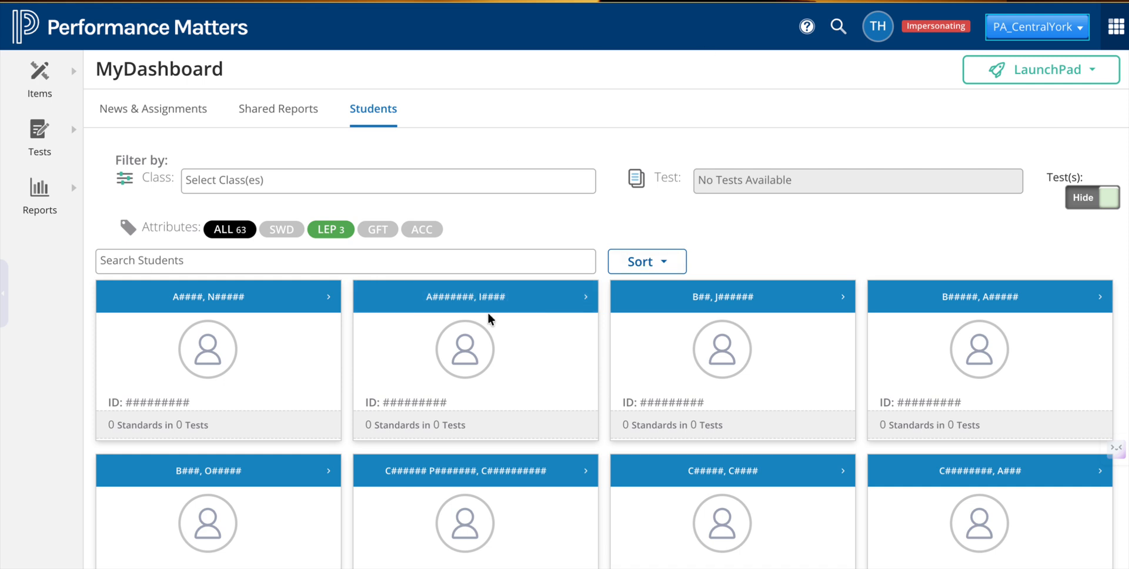
{"action": "left_click", "coordinate": [398, 183]}
{"action": "left_click", "coordinate": [272, 241]}
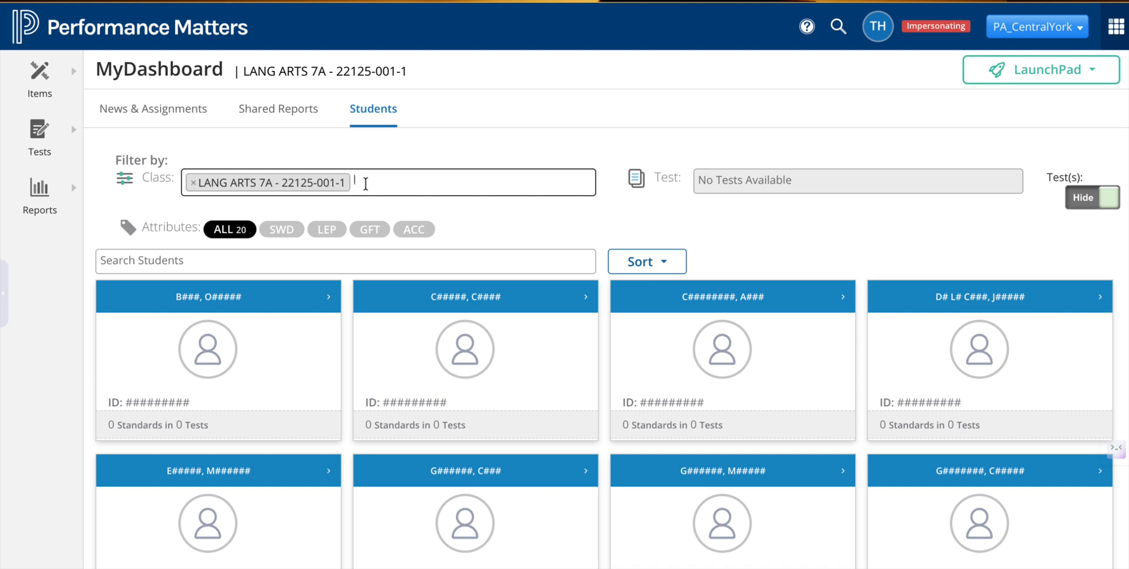
{"action": "left_click", "coordinate": [193, 184]}
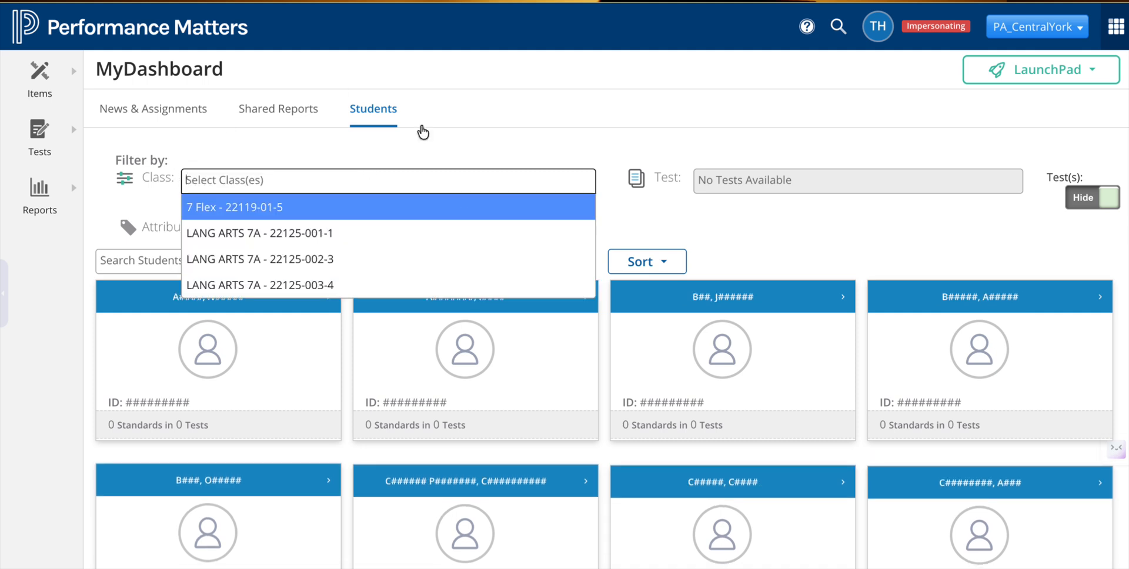
{"action": "left_click", "coordinate": [315, 176]}
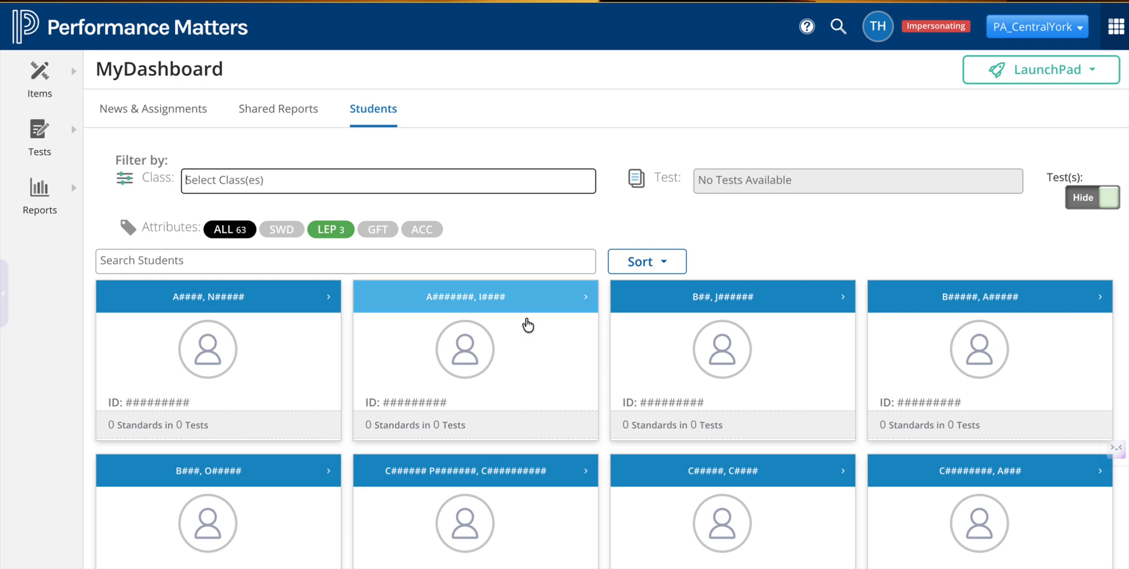
Step: Open the third student's details page and review the schedule section
{"action": "left_click", "coordinate": [658, 298]}
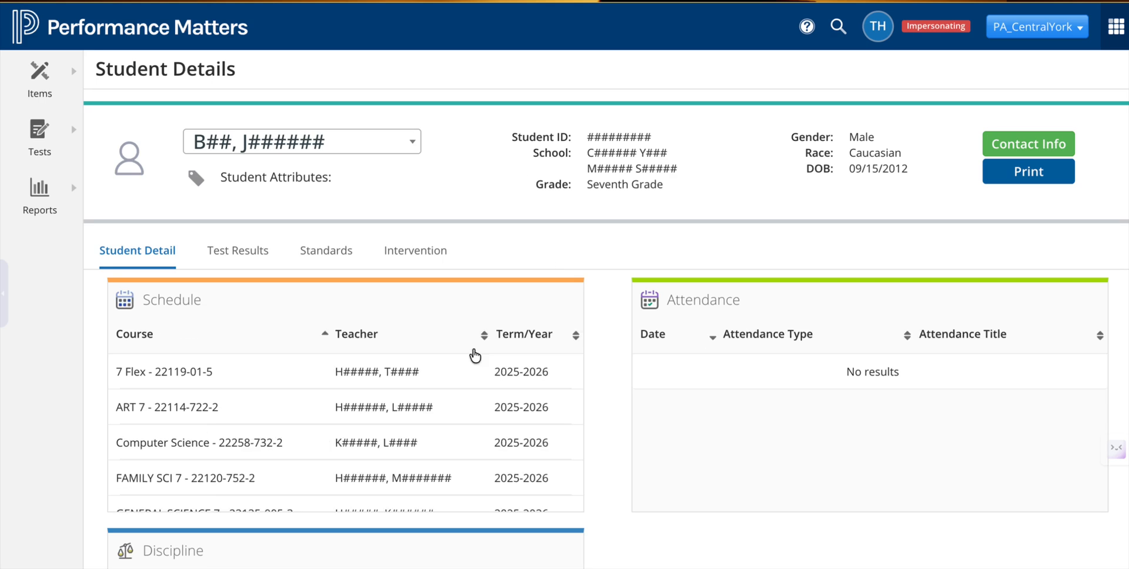
{"action": "scroll", "coordinate": [444, 293], "scroll_direction": "down", "scroll_amount": 1}
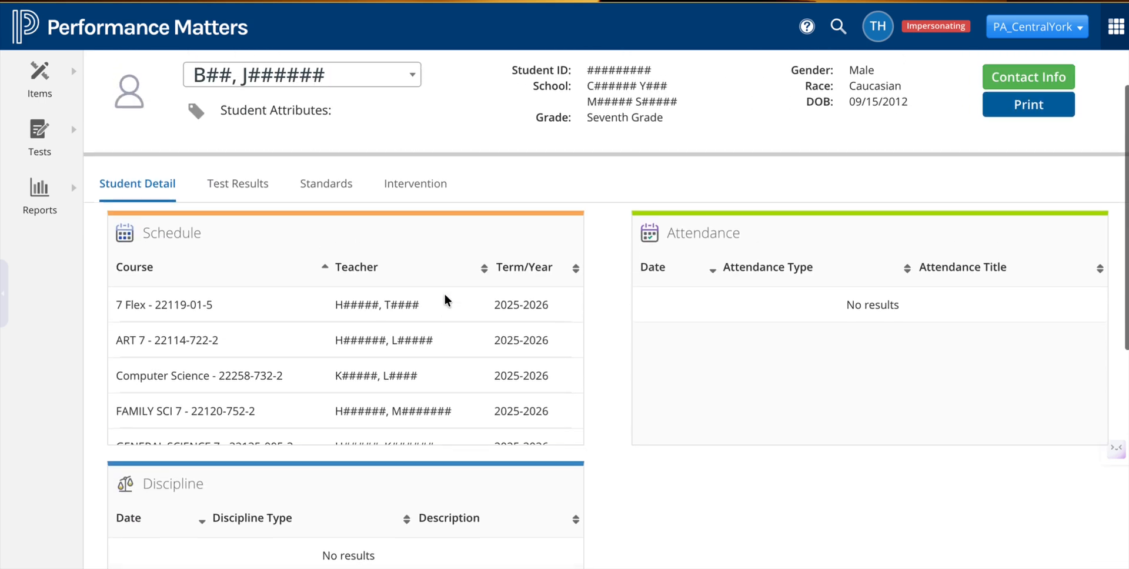
{"action": "scroll", "coordinate": [443, 294], "scroll_direction": "up", "scroll_amount": 1}
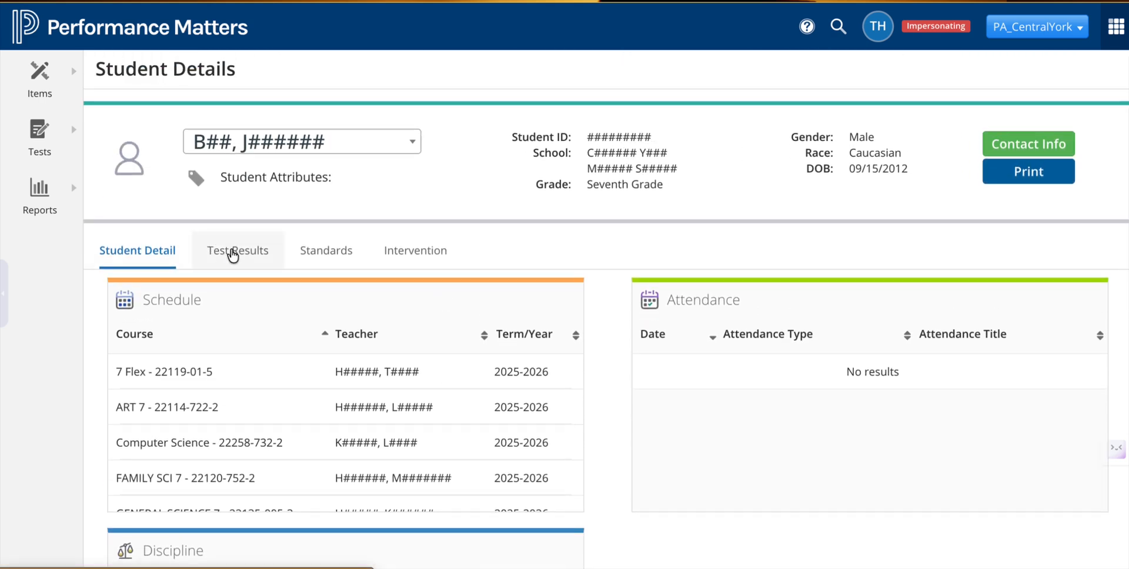
Step: Review the student's test results, looking at the State scores and the Additional Scores
{"action": "left_click", "coordinate": [232, 253]}
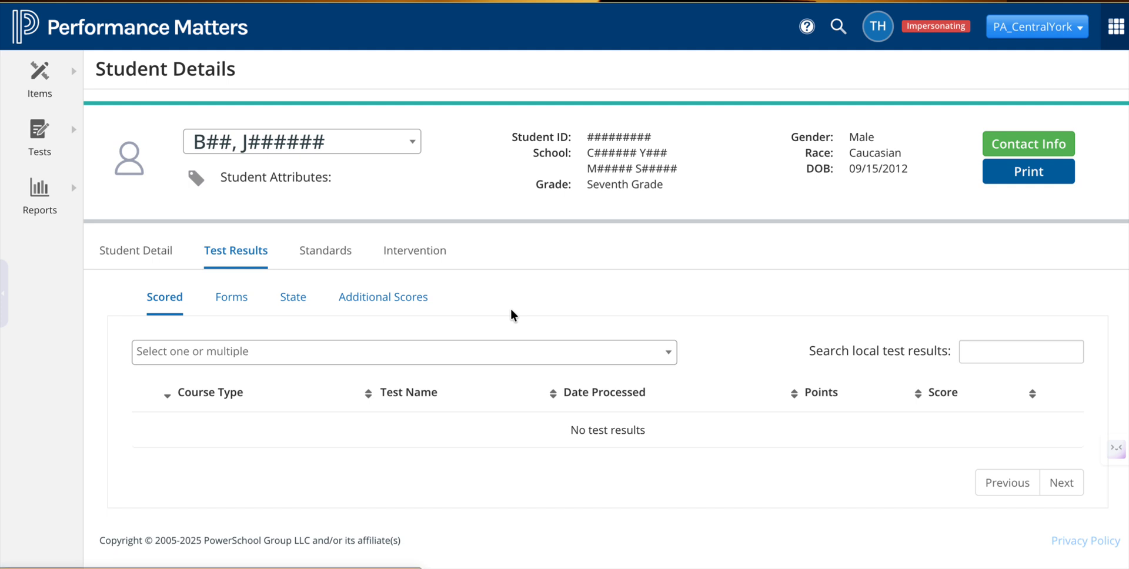
{"action": "left_click", "coordinate": [296, 307]}
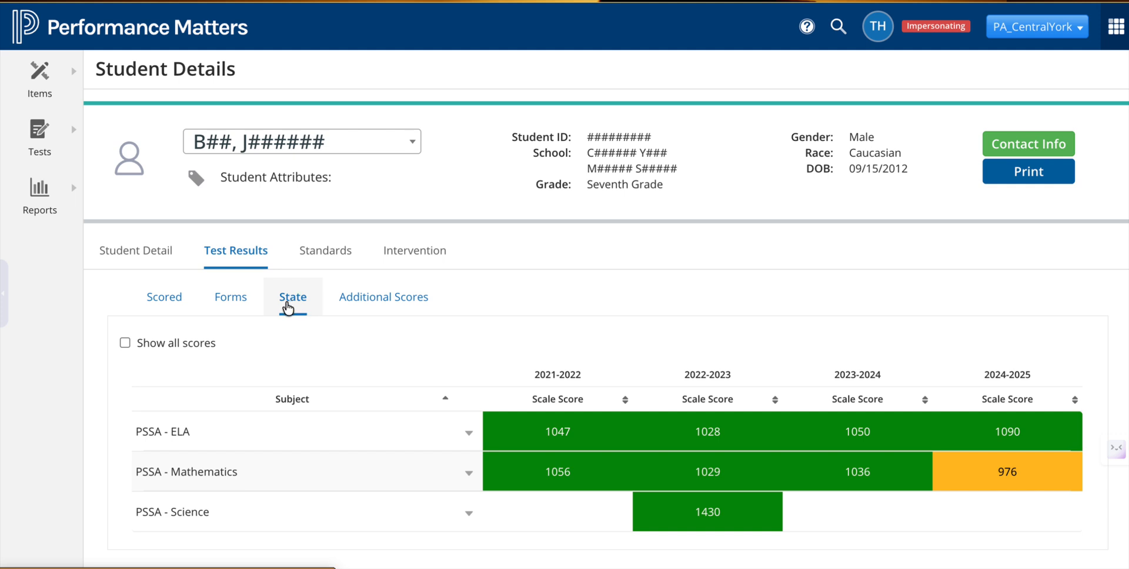
{"action": "left_click", "coordinate": [360, 303]}
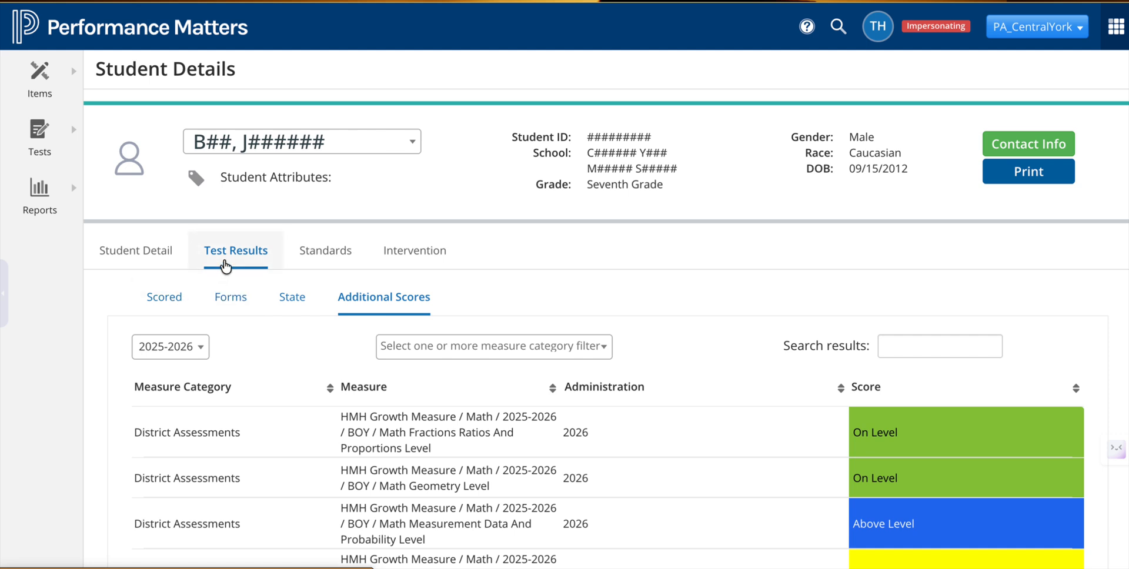
Step: Open the Baseball Card Report from the reports menu
{"action": "left_click", "coordinate": [40, 193]}
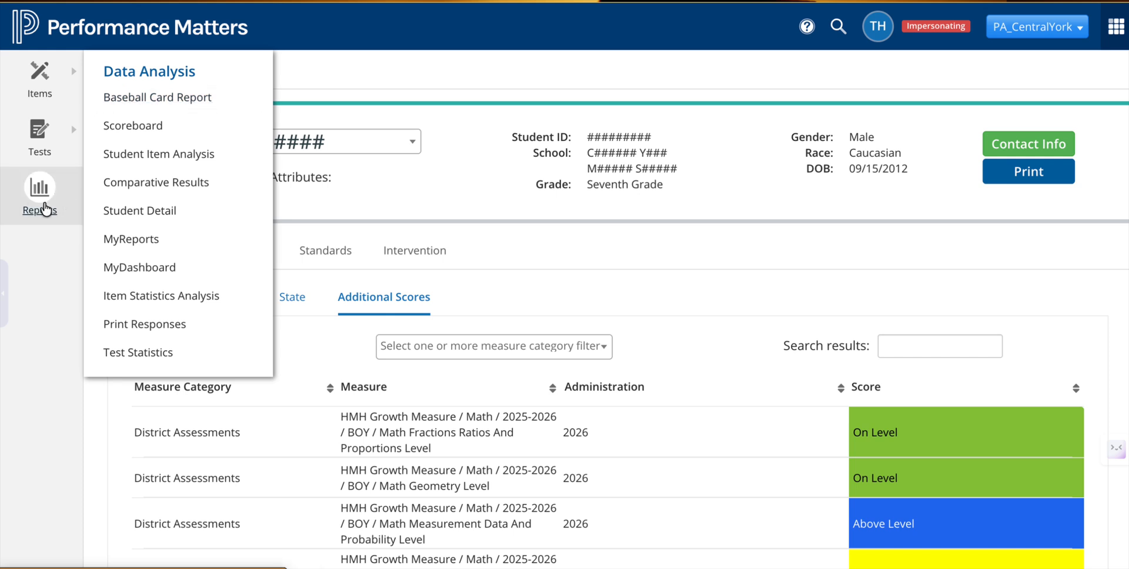
{"action": "left_click", "coordinate": [163, 97]}
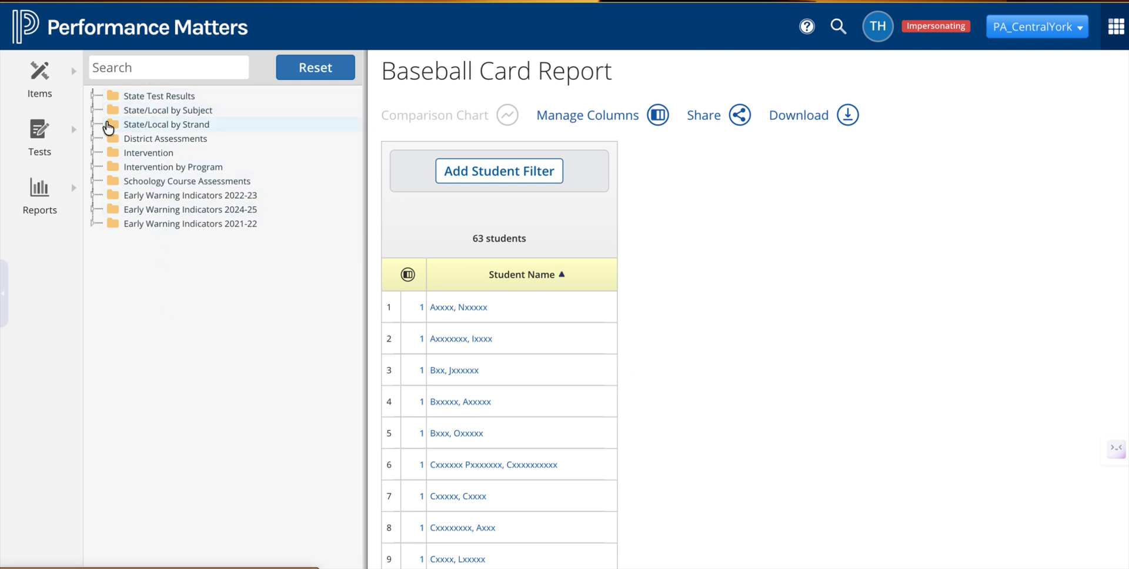
Step: Add the District Assessments > Capti > 2025-26 > Fall Reading Measure column to the report
{"action": "left_click", "coordinate": [113, 100]}
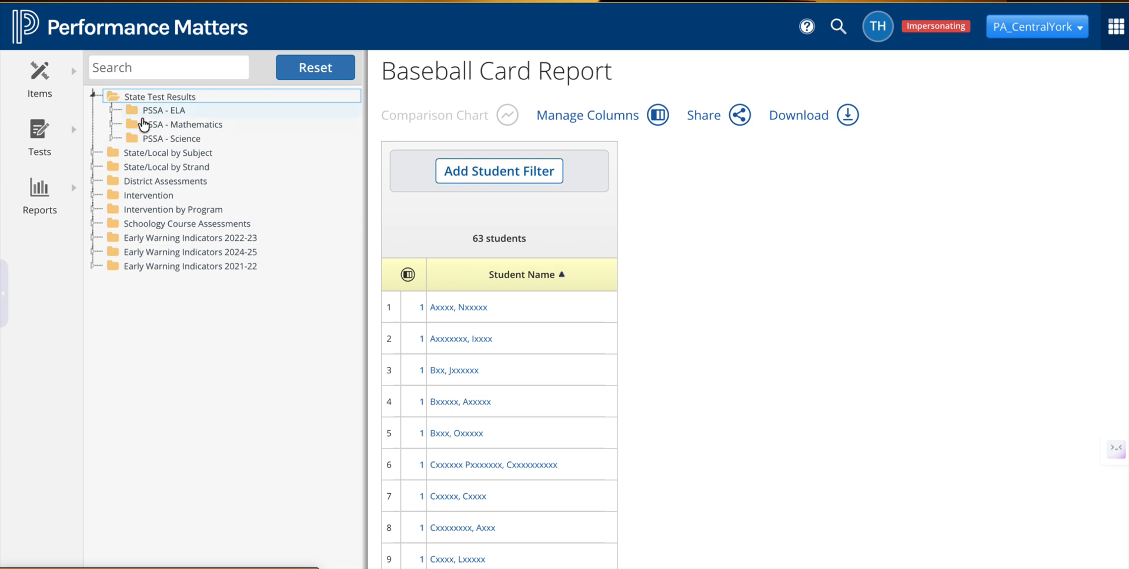
{"action": "left_click", "coordinate": [110, 183]}
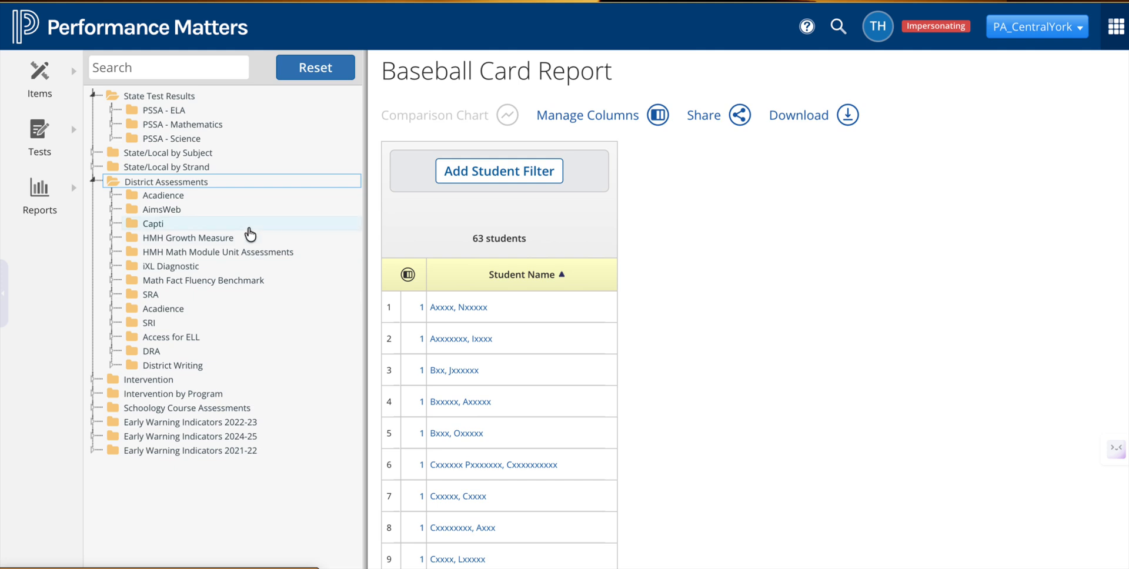
{"action": "left_click", "coordinate": [135, 228]}
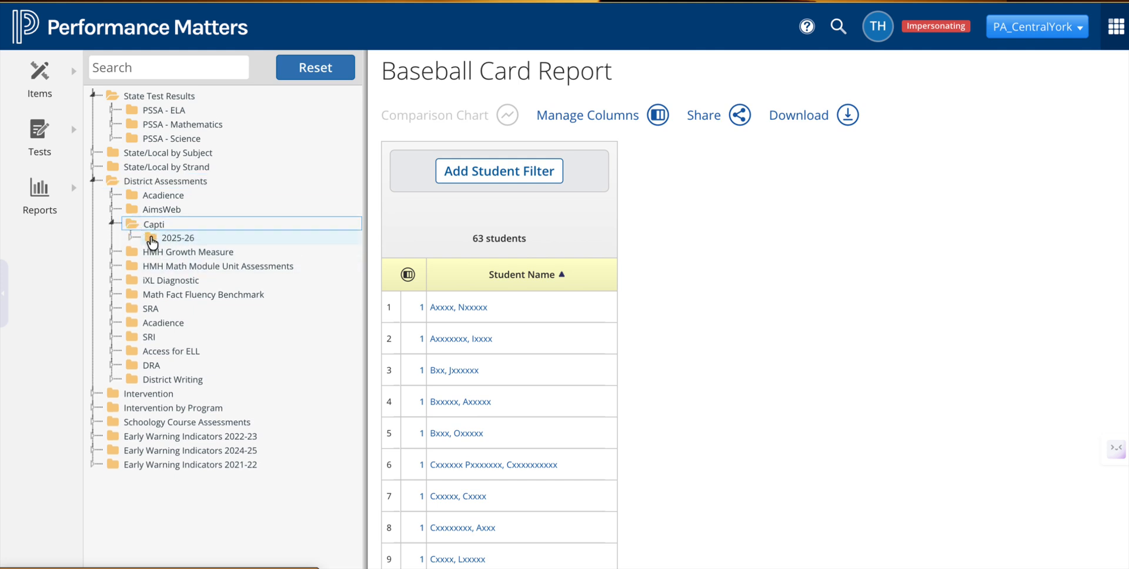
{"action": "left_click", "coordinate": [151, 240]}
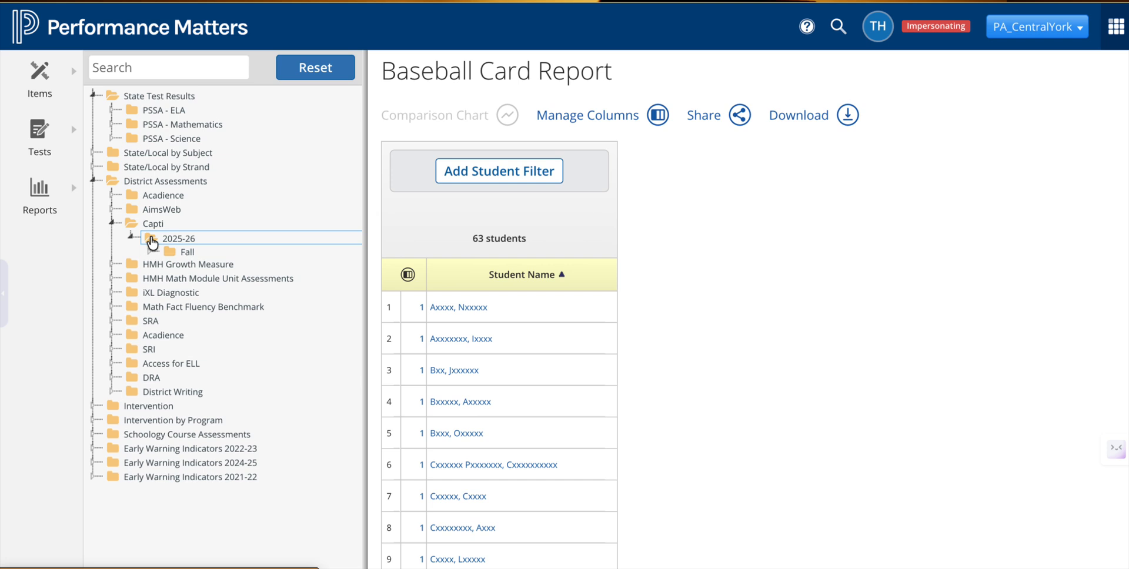
{"action": "left_click", "coordinate": [177, 252]}
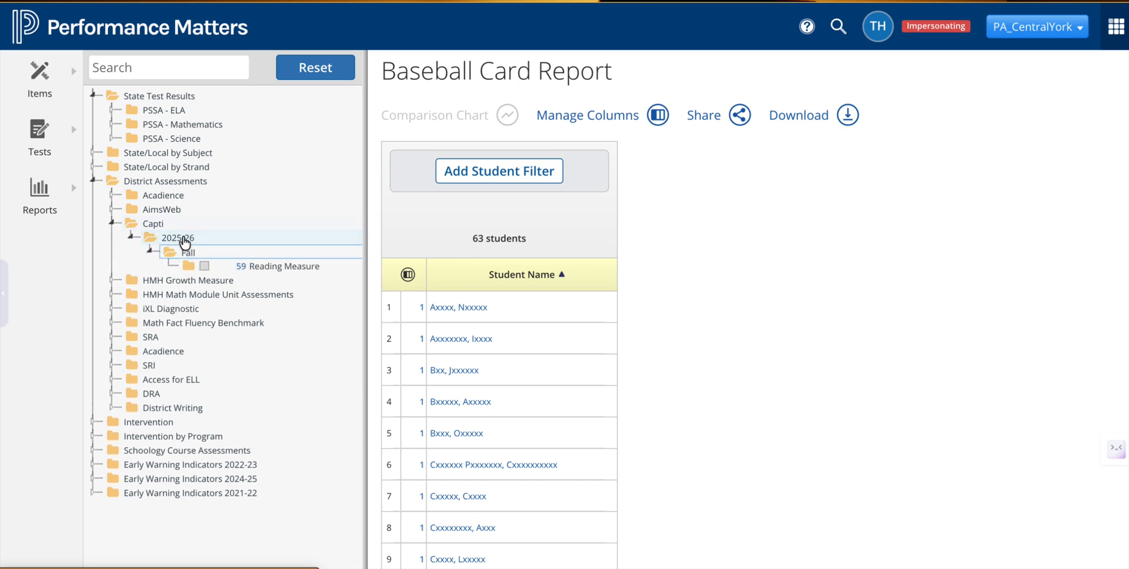
{"action": "left_click", "coordinate": [204, 266]}
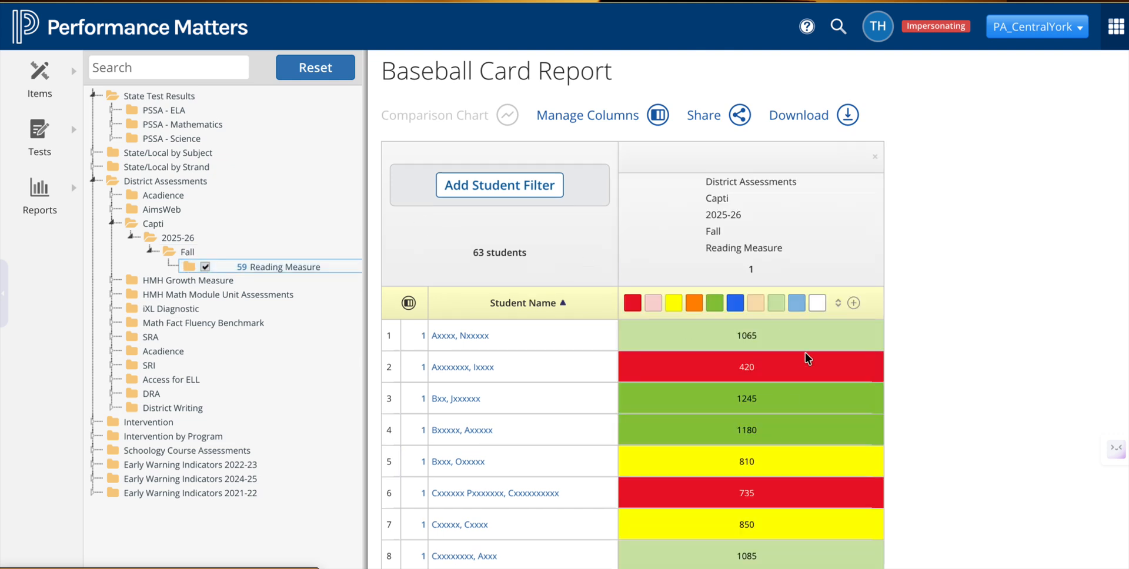
Step: Add the HMH Growth Measure > Math > 2025-2026 > BOY Scale Score column to the report
{"action": "scroll", "coordinate": [802, 421], "scroll_direction": "down", "scroll_amount": 1}
{"action": "scroll", "coordinate": [803, 421], "scroll_direction": "up", "scroll_amount": 1}
{"action": "left_click", "coordinate": [130, 281]}
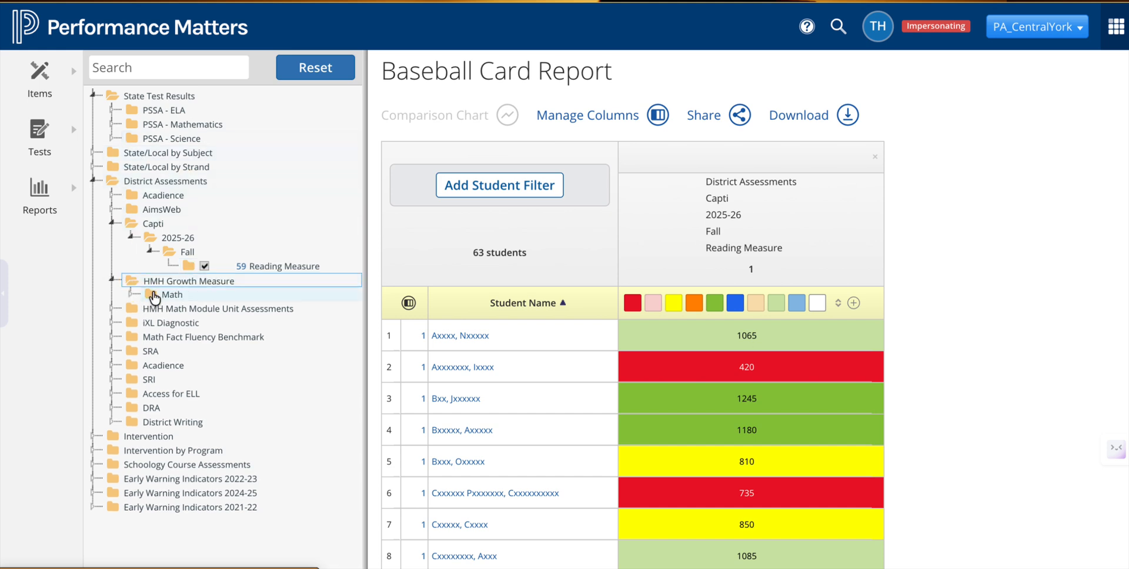
{"action": "left_click", "coordinate": [152, 295]}
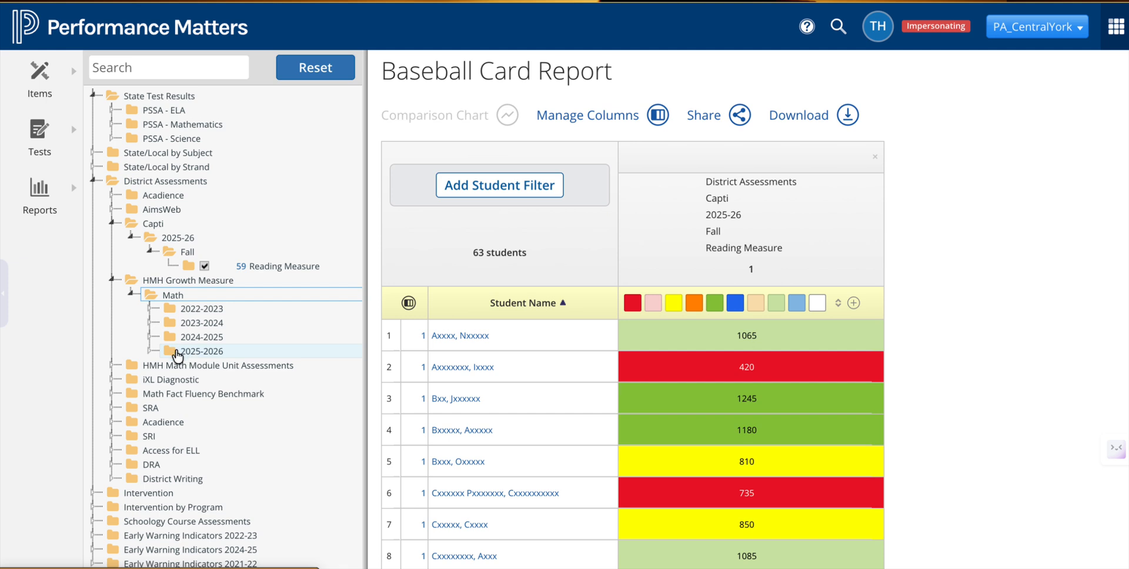
{"action": "left_click", "coordinate": [177, 352]}
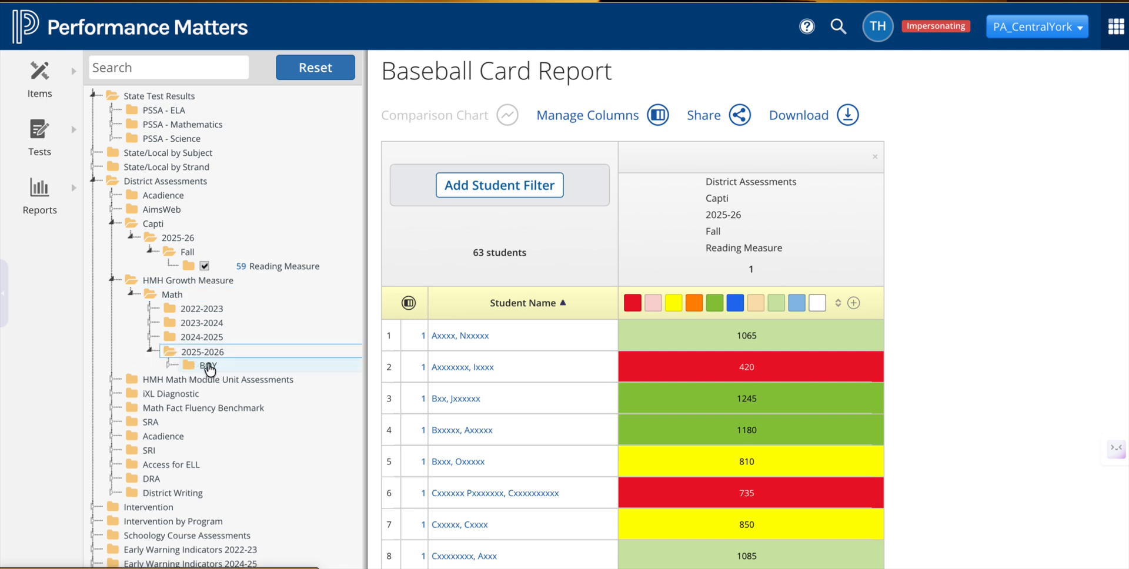
{"action": "left_click", "coordinate": [208, 365]}
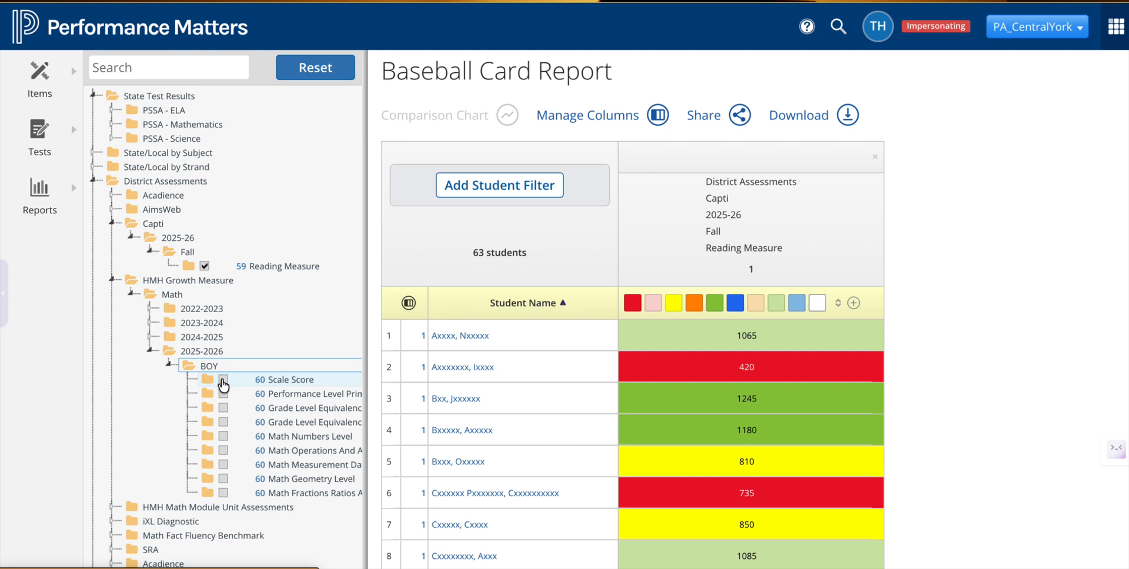
{"action": "left_click", "coordinate": [224, 380]}
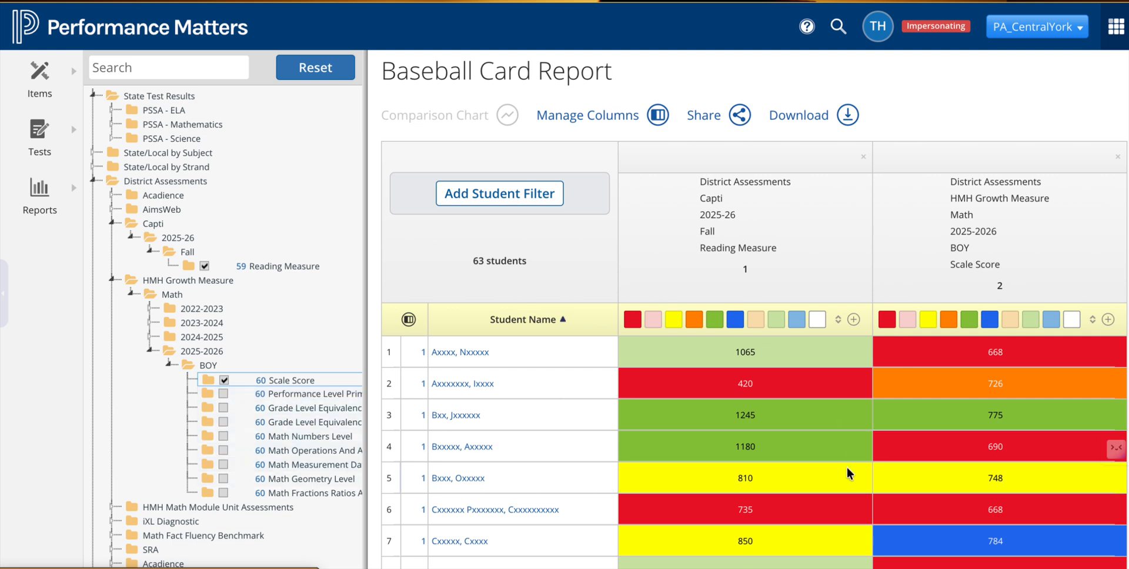
Step: Show the Current Grade column beside student names using the column manager
{"action": "scroll", "coordinate": [823, 472], "scroll_direction": "down", "scroll_amount": 3}
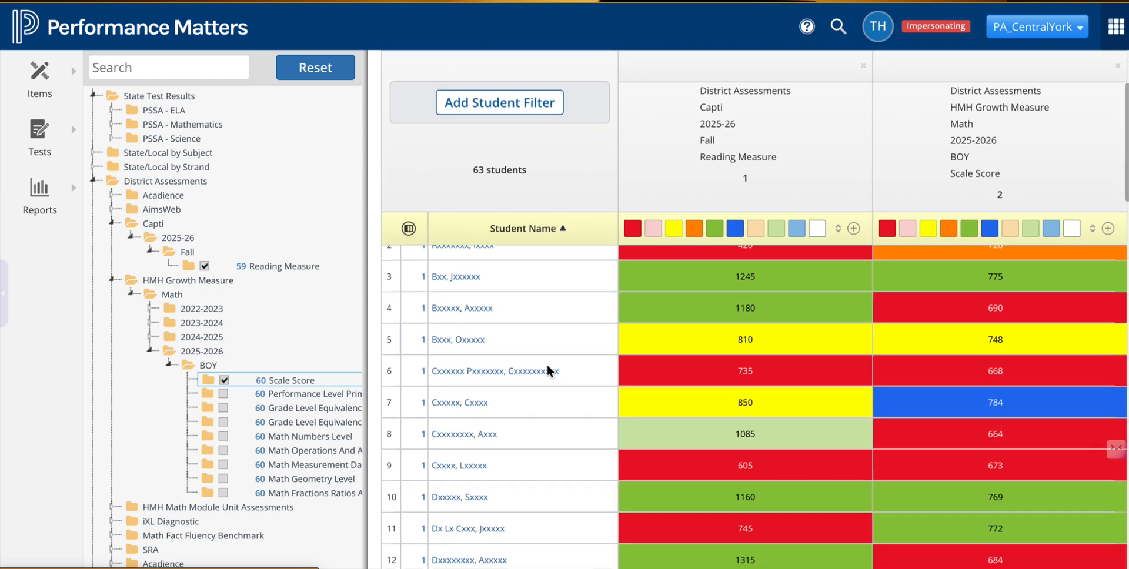
{"action": "scroll", "coordinate": [892, 526], "scroll_direction": "down", "scroll_amount": 1}
{"action": "scroll", "coordinate": [892, 520], "scroll_direction": "up", "scroll_amount": 5}
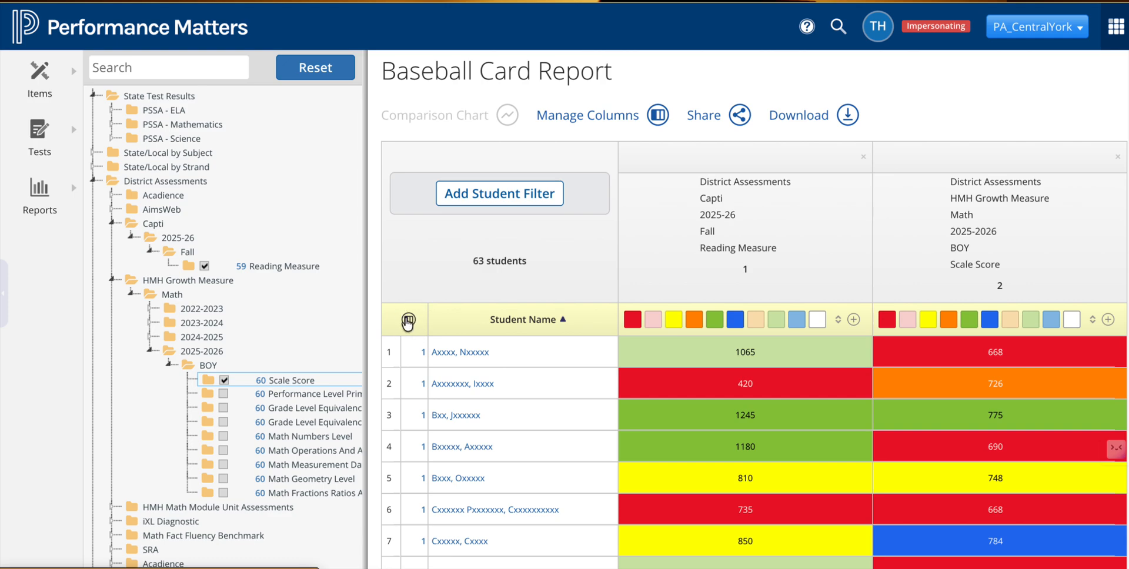
{"action": "left_click", "coordinate": [408, 320]}
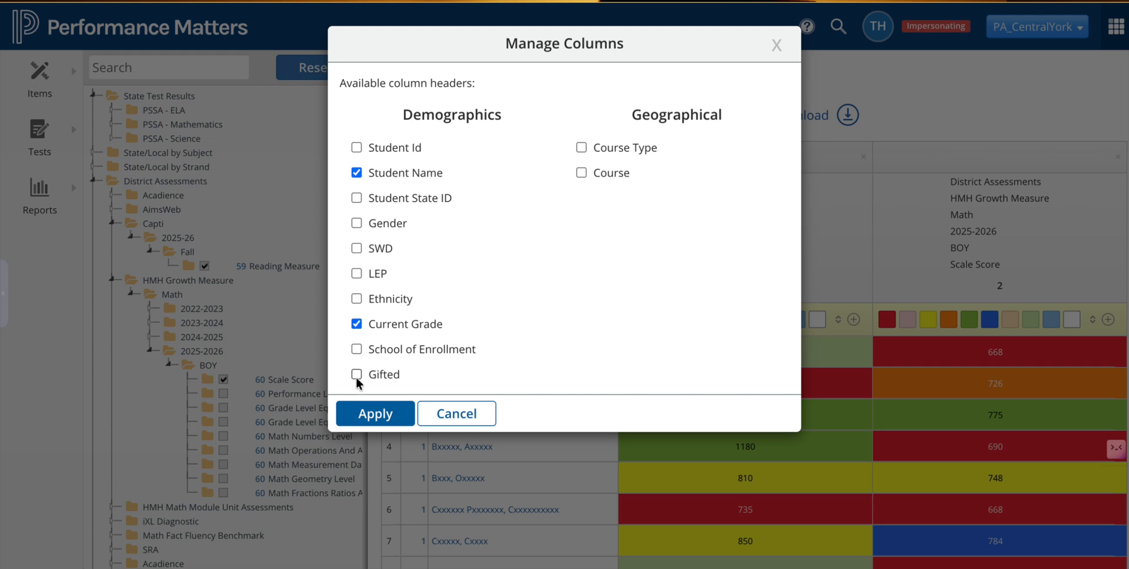
{"action": "left_click", "coordinate": [372, 413]}
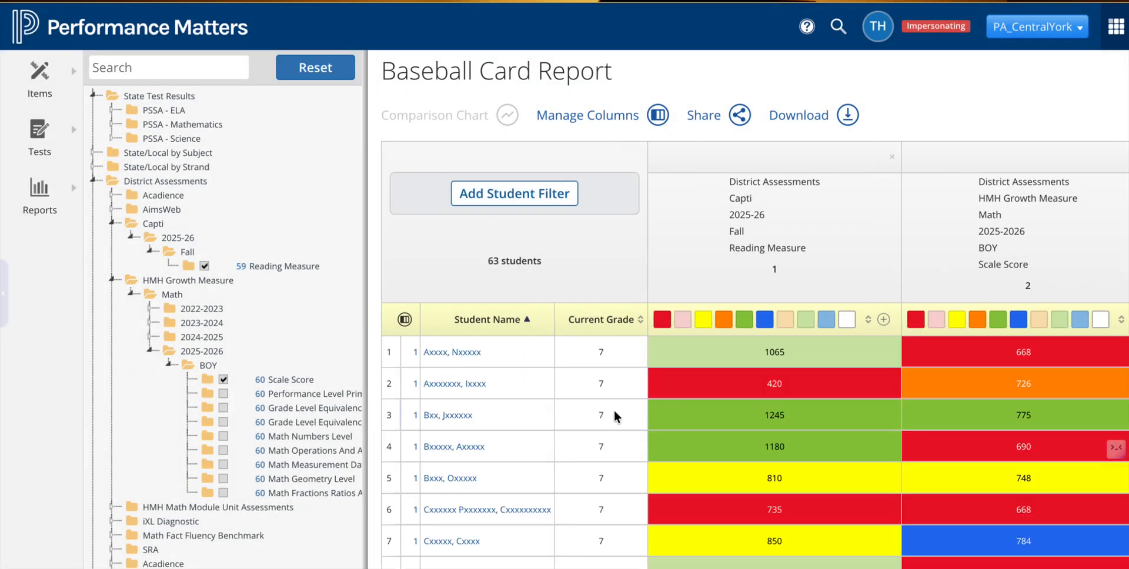
Step: Open the Student Filter and browse its Demographics and Geographical categories, including Course and Class, then cancel without applying
{"action": "left_click", "coordinate": [489, 193]}
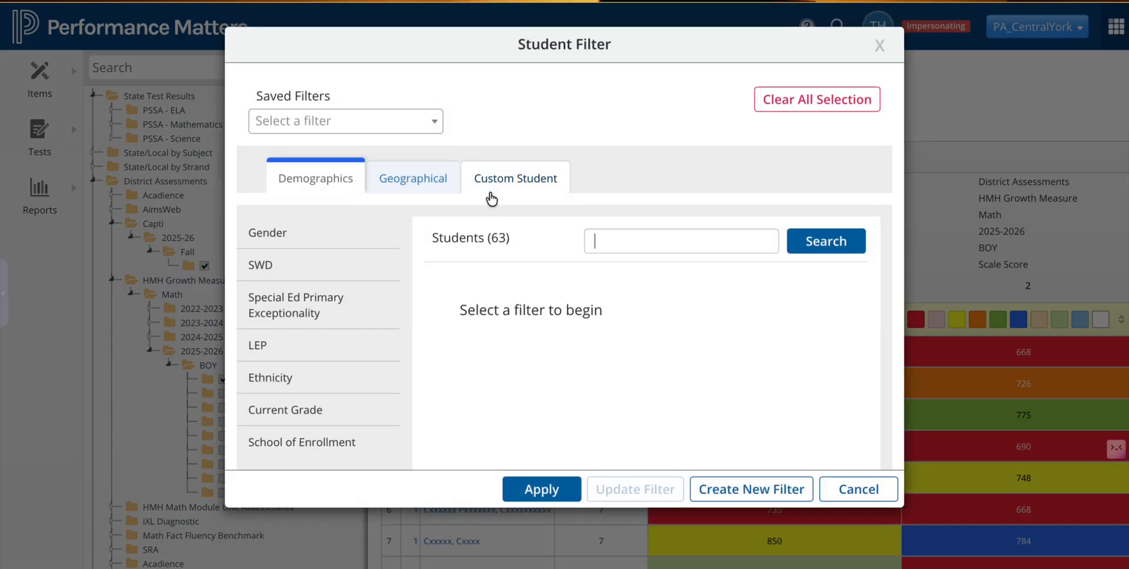
{"action": "scroll", "coordinate": [338, 381], "scroll_direction": "down", "scroll_amount": 2}
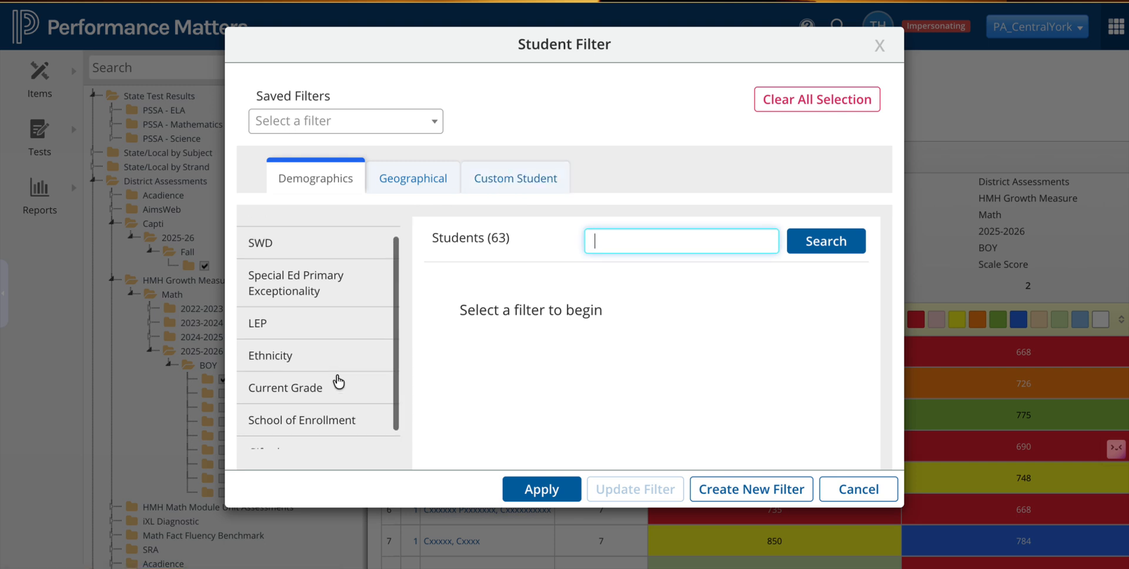
{"action": "scroll", "coordinate": [338, 381], "scroll_direction": "up", "scroll_amount": 2}
{"action": "scroll", "coordinate": [338, 381], "scroll_direction": "up", "scroll_amount": 1}
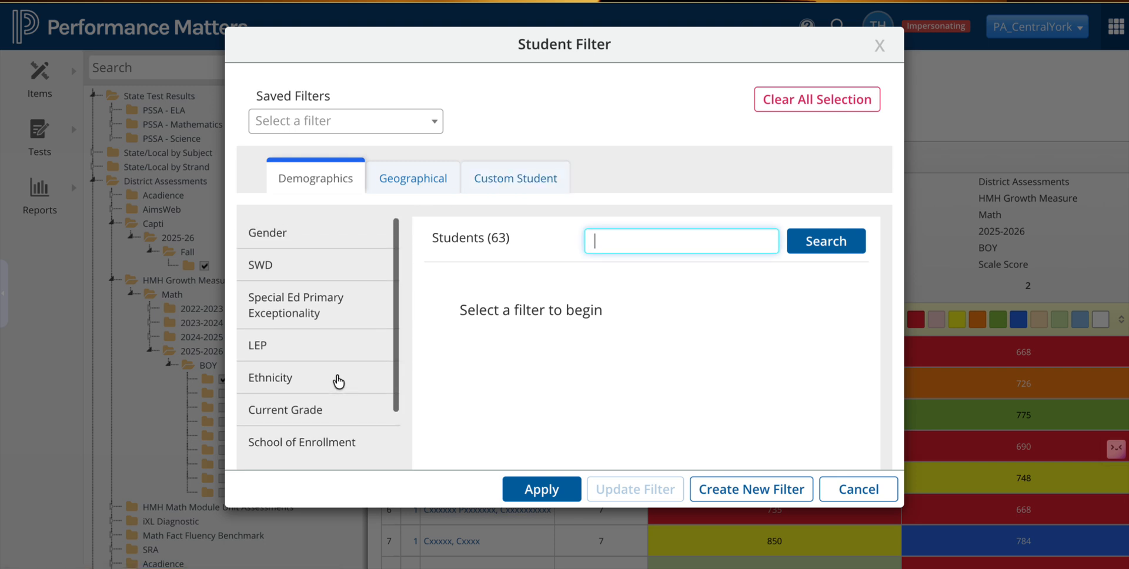
{"action": "left_click", "coordinate": [418, 181]}
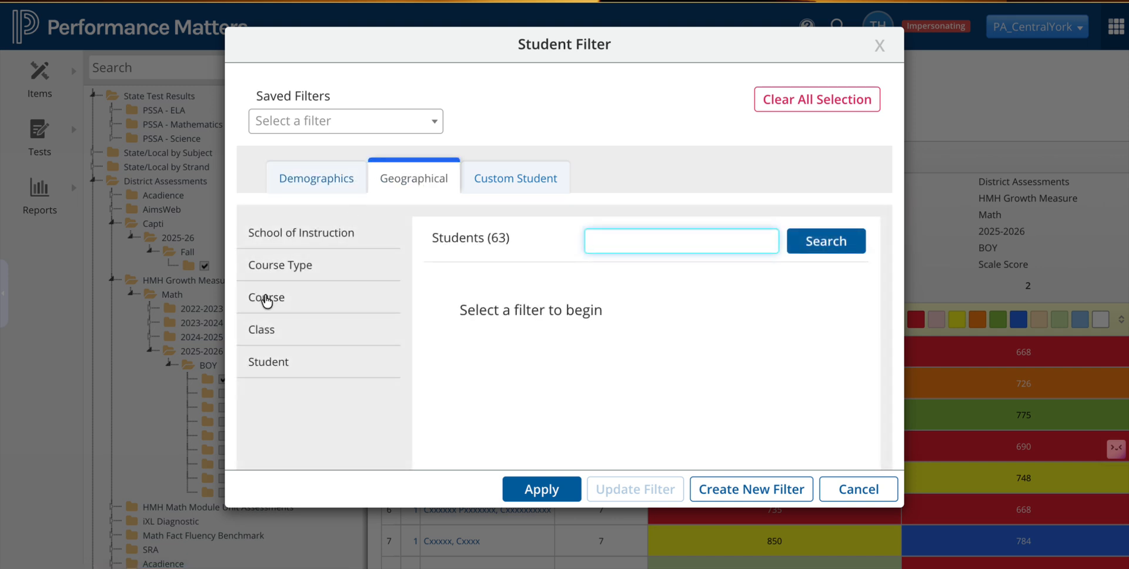
{"action": "left_click", "coordinate": [267, 300]}
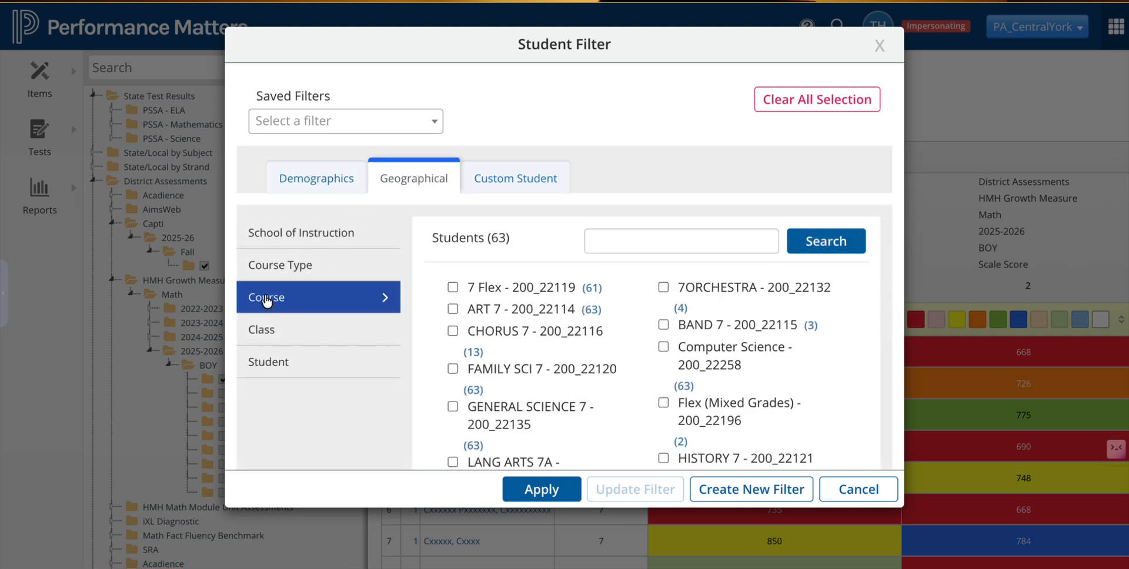
{"action": "left_click", "coordinate": [260, 333]}
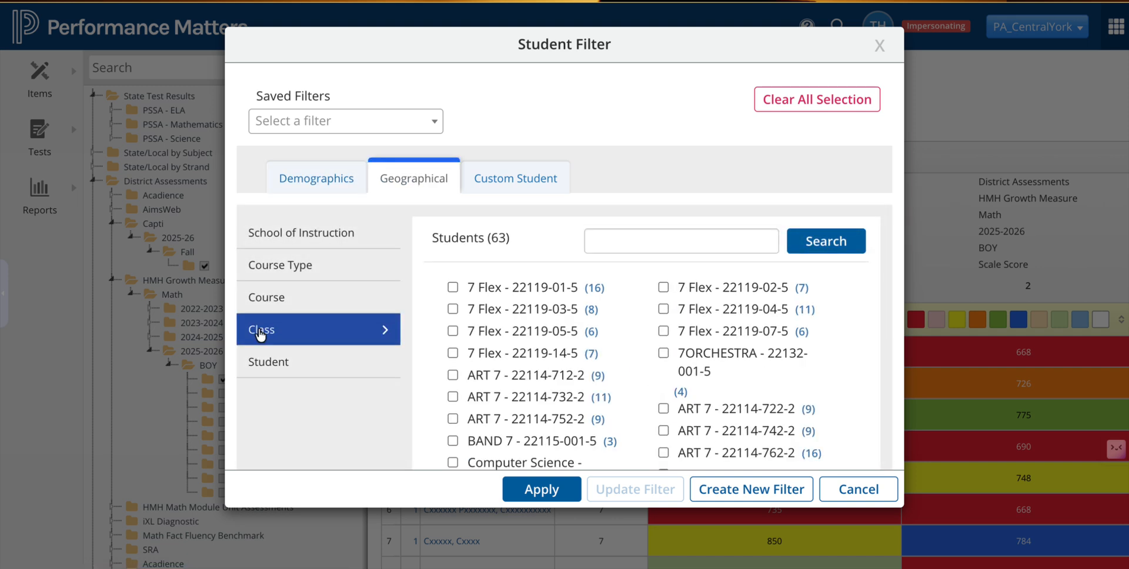
{"action": "scroll", "coordinate": [623, 370], "scroll_direction": "down", "scroll_amount": 6}
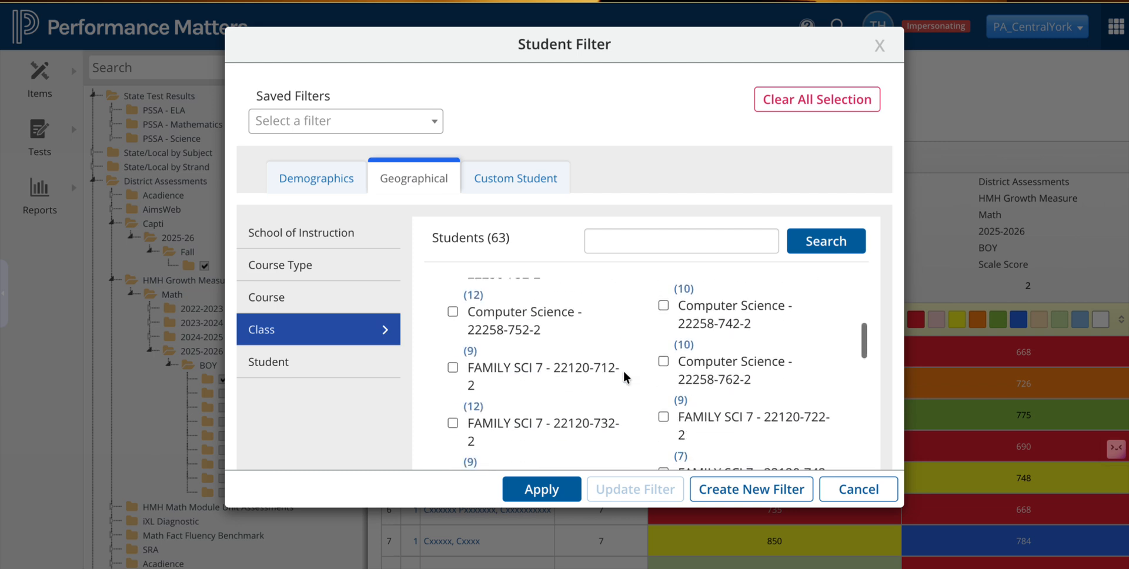
{"action": "scroll", "coordinate": [623, 371], "scroll_direction": "up", "scroll_amount": 4}
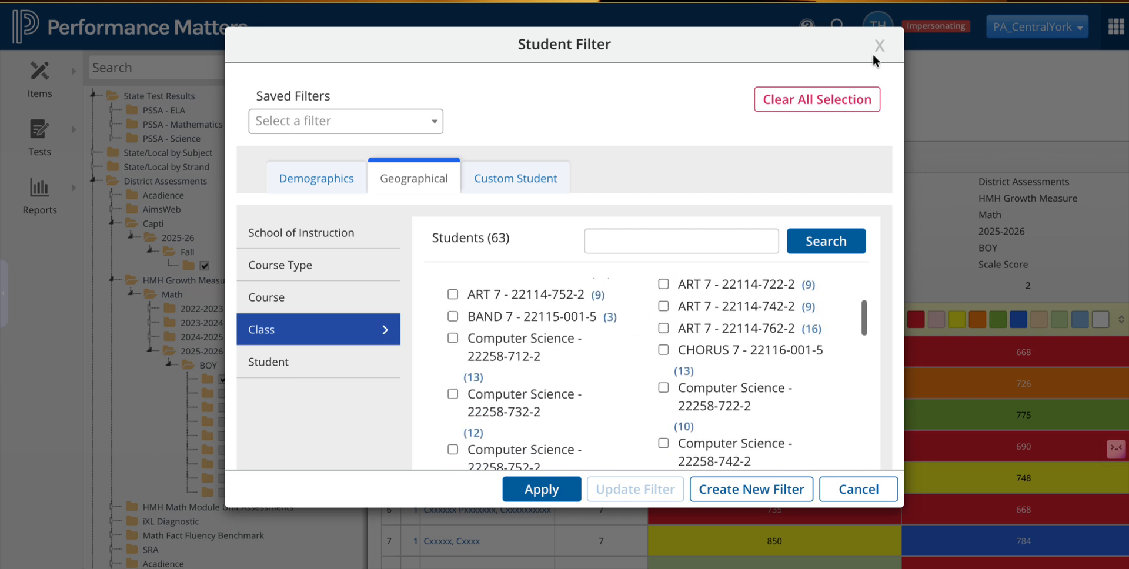
{"action": "left_click", "coordinate": [857, 489]}
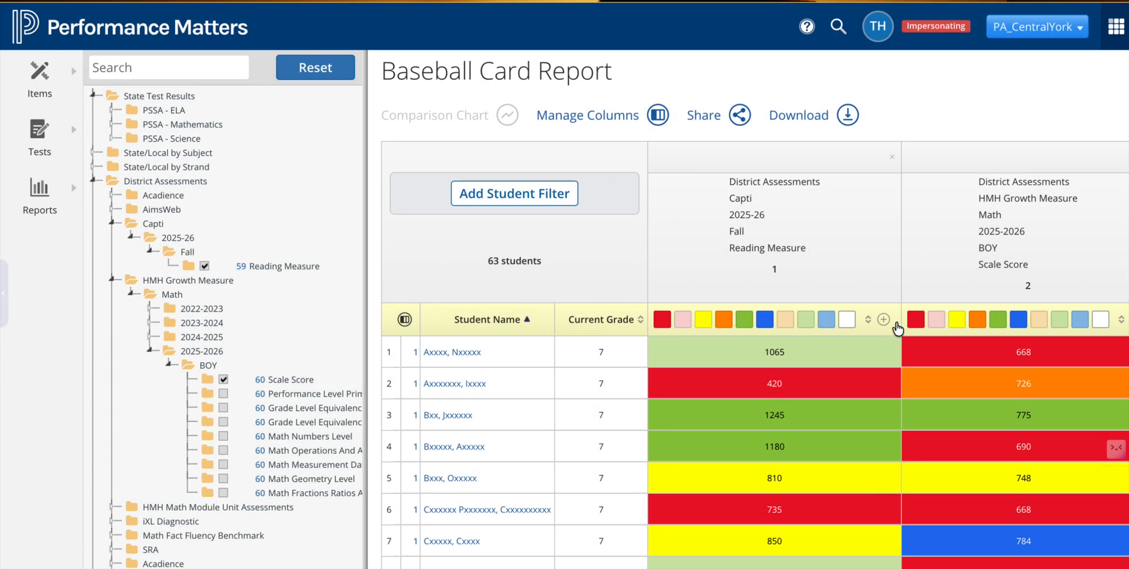
Step: Sort the Capti Fall Reading Measure column from Z to A
{"action": "scroll", "coordinate": [846, 429], "scroll_direction": "down", "scroll_amount": 1}
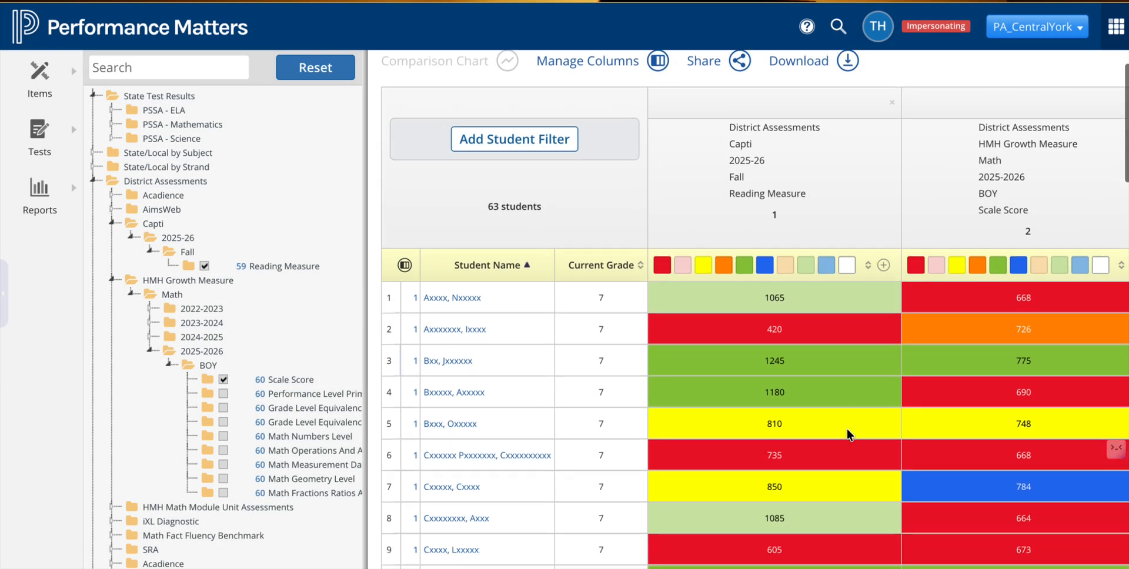
{"action": "scroll", "coordinate": [847, 429], "scroll_direction": "up", "scroll_amount": 1}
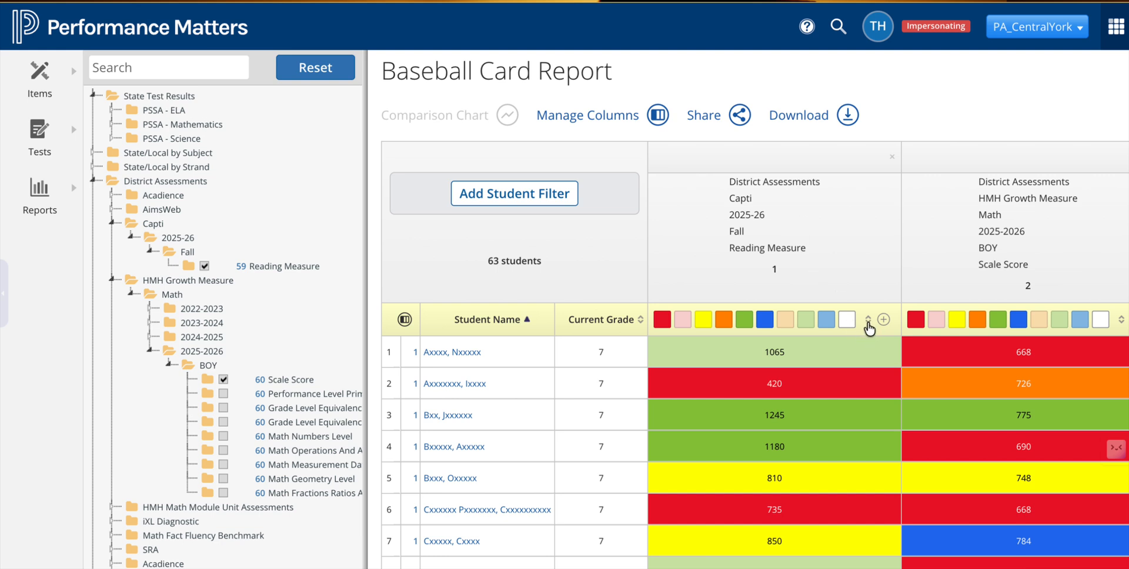
{"action": "left_click", "coordinate": [868, 323]}
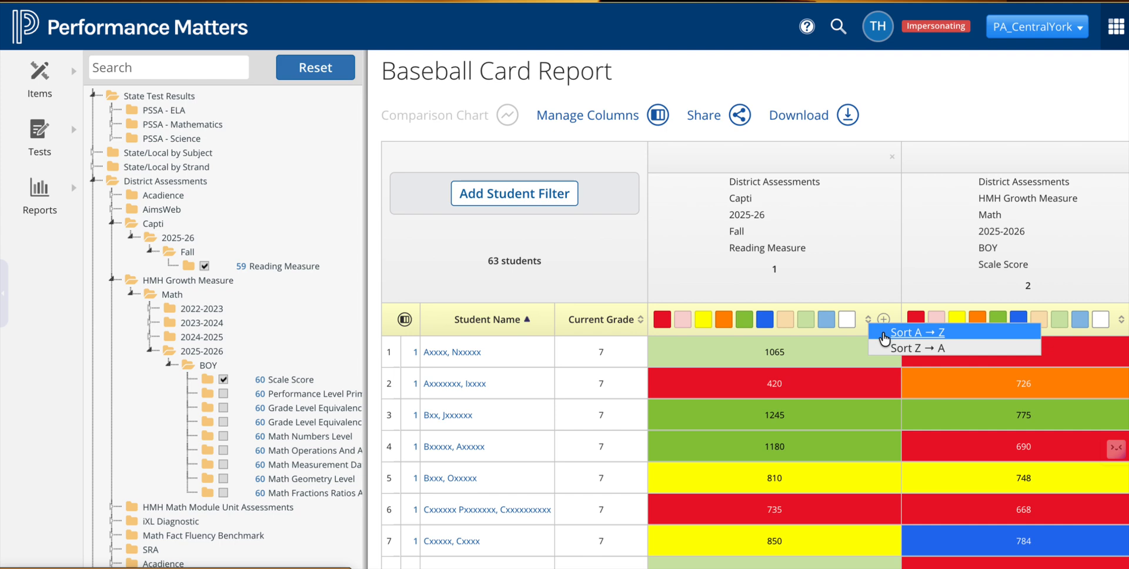
{"action": "left_click", "coordinate": [889, 351]}
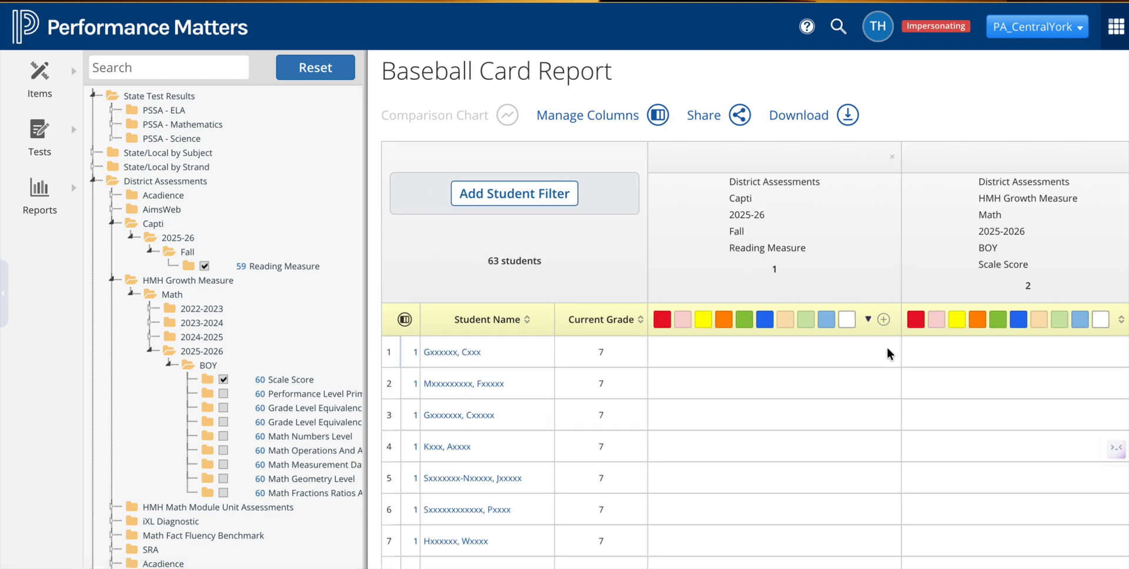
Step: Scroll through the sorted student list to review Reading Measure and Scale Score results
{"action": "scroll", "coordinate": [856, 405], "scroll_direction": "down", "scroll_amount": 5}
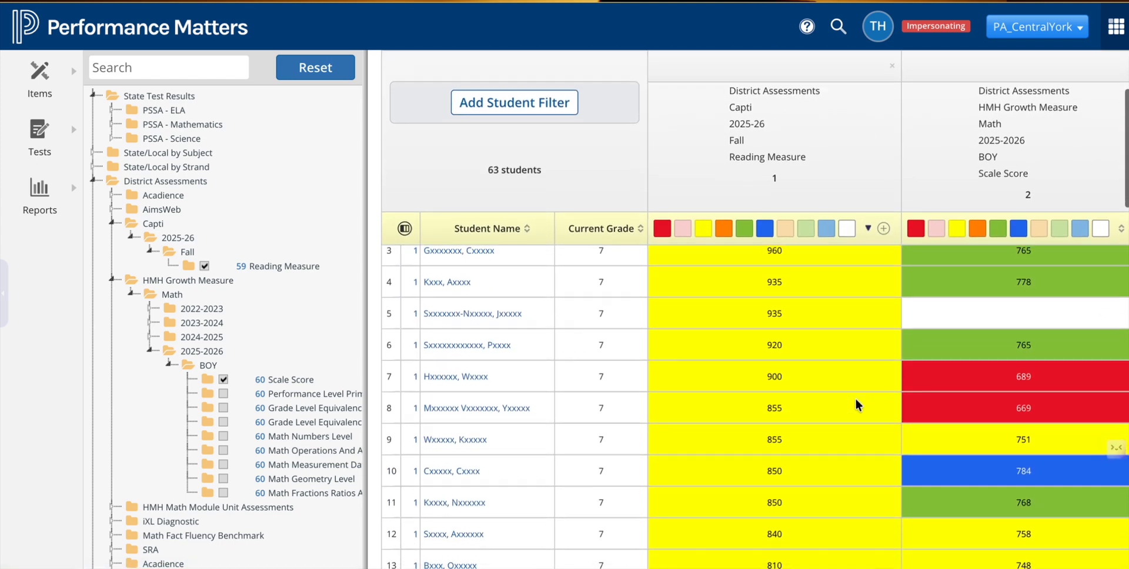
{"action": "scroll", "coordinate": [857, 404], "scroll_direction": "down", "scroll_amount": 10}
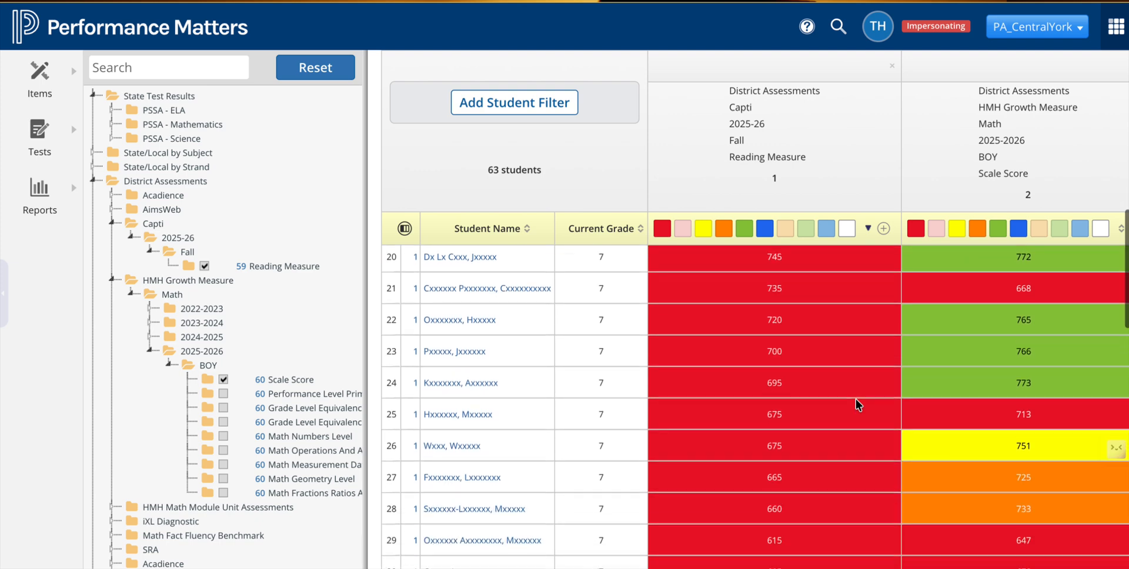
{"action": "scroll", "coordinate": [857, 405], "scroll_direction": "down", "scroll_amount": 5}
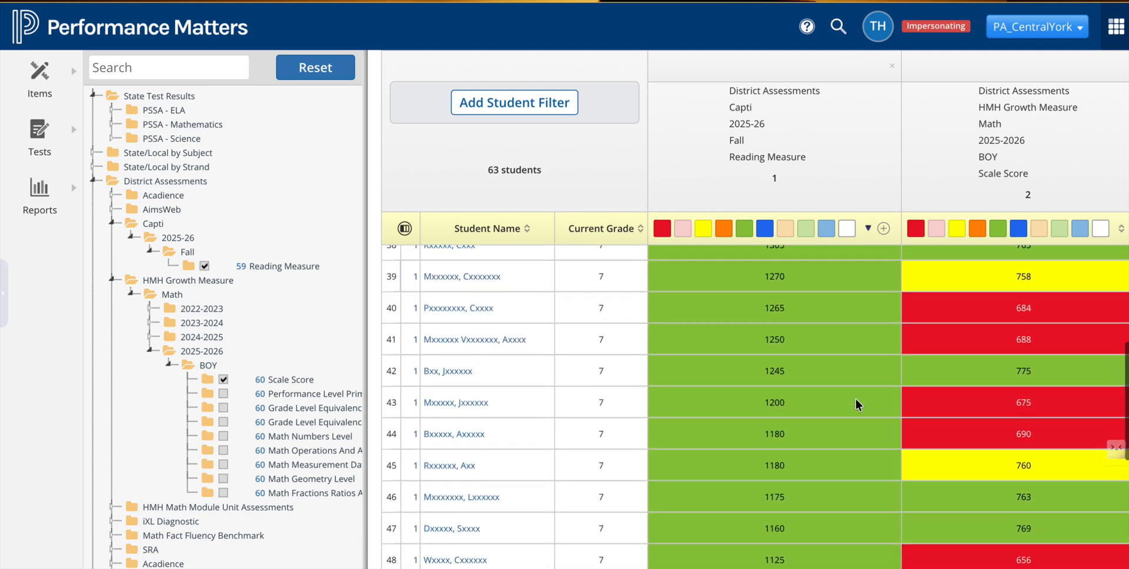
{"action": "scroll", "coordinate": [828, 417], "scroll_direction": "down", "scroll_amount": 4}
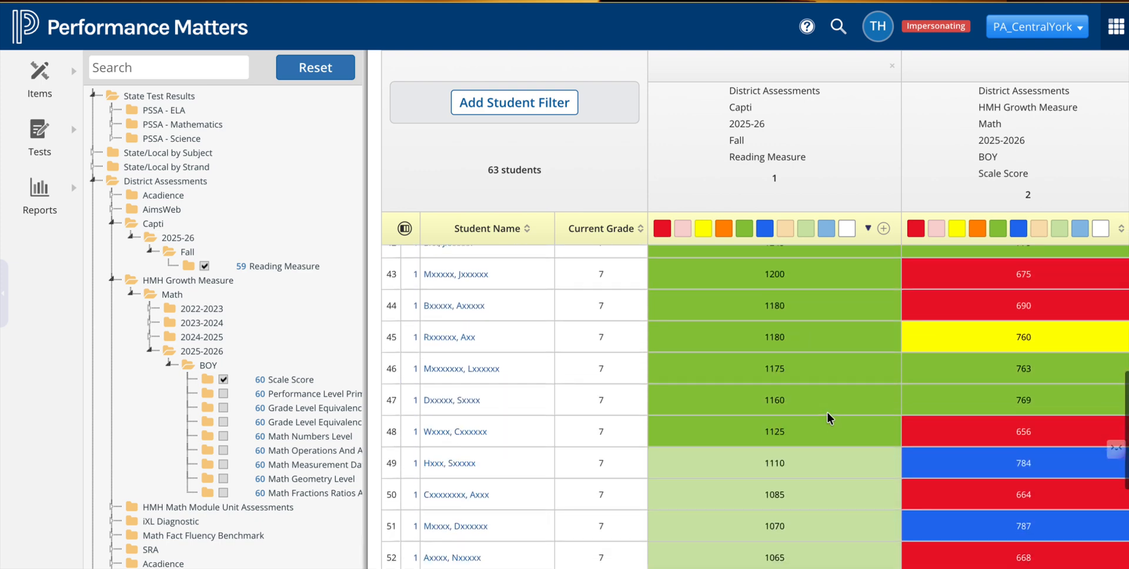
{"action": "scroll", "coordinate": [828, 417], "scroll_direction": "down", "scroll_amount": 3}
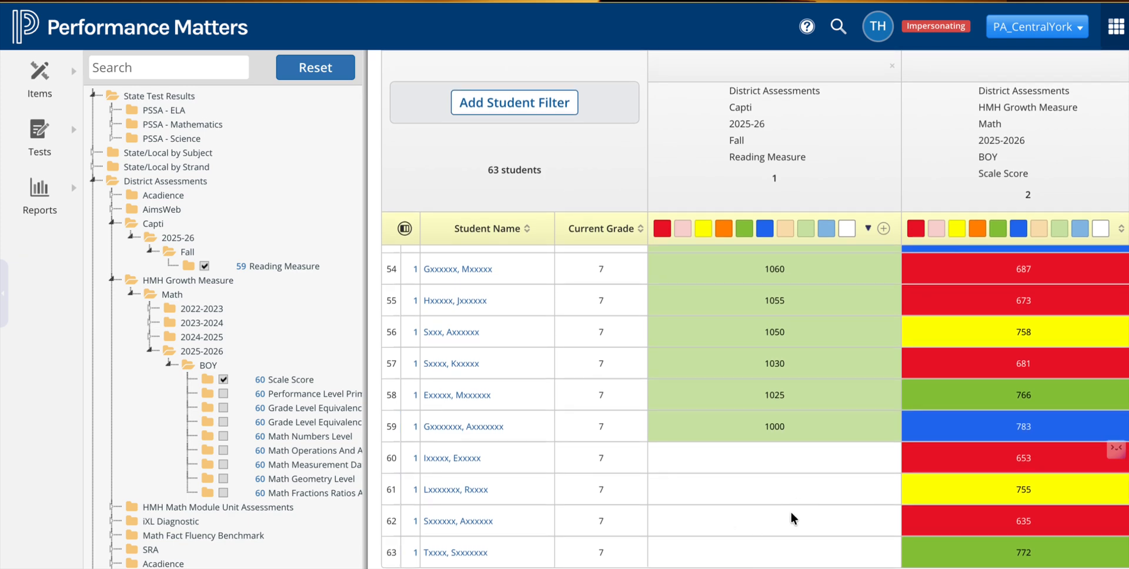
{"action": "scroll", "coordinate": [791, 519], "scroll_direction": "up", "scroll_amount": 20}
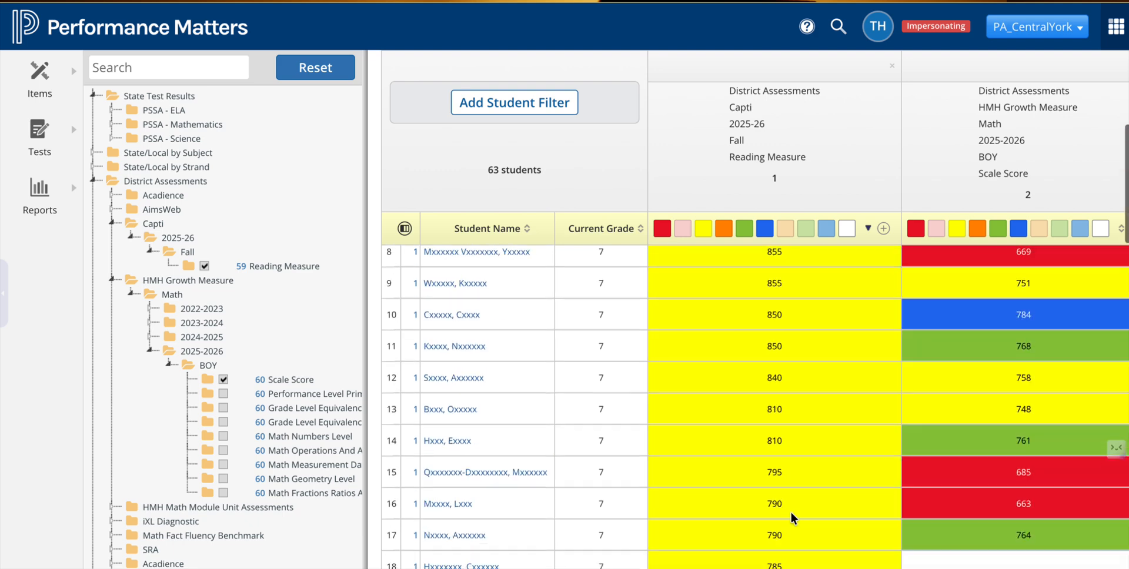